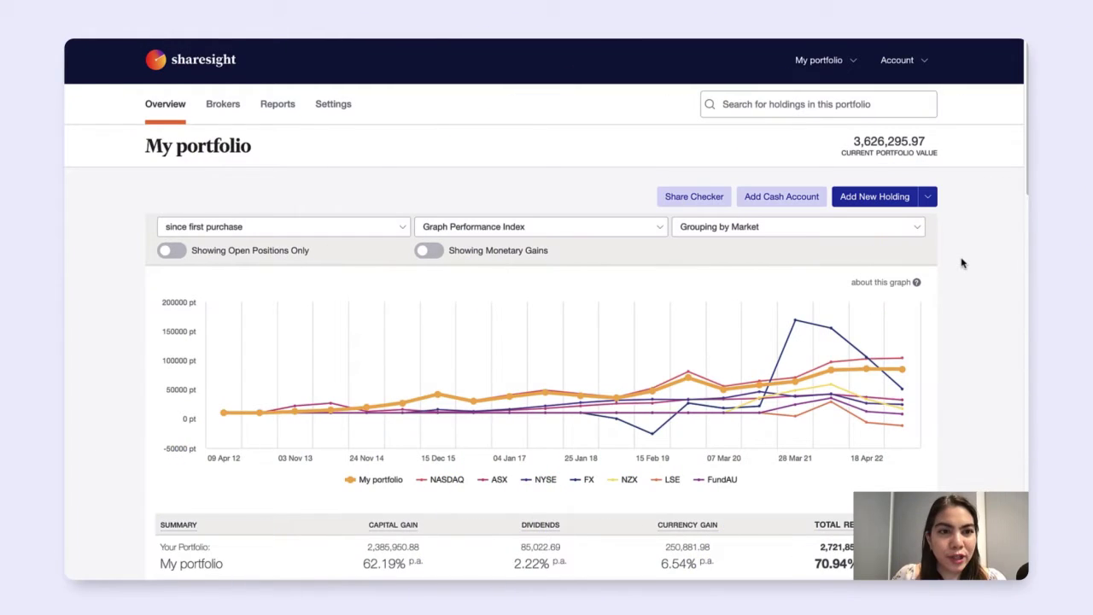
Start a new manual holding with the Opening Balance trade type, ready for the company search
left_click(872, 205)
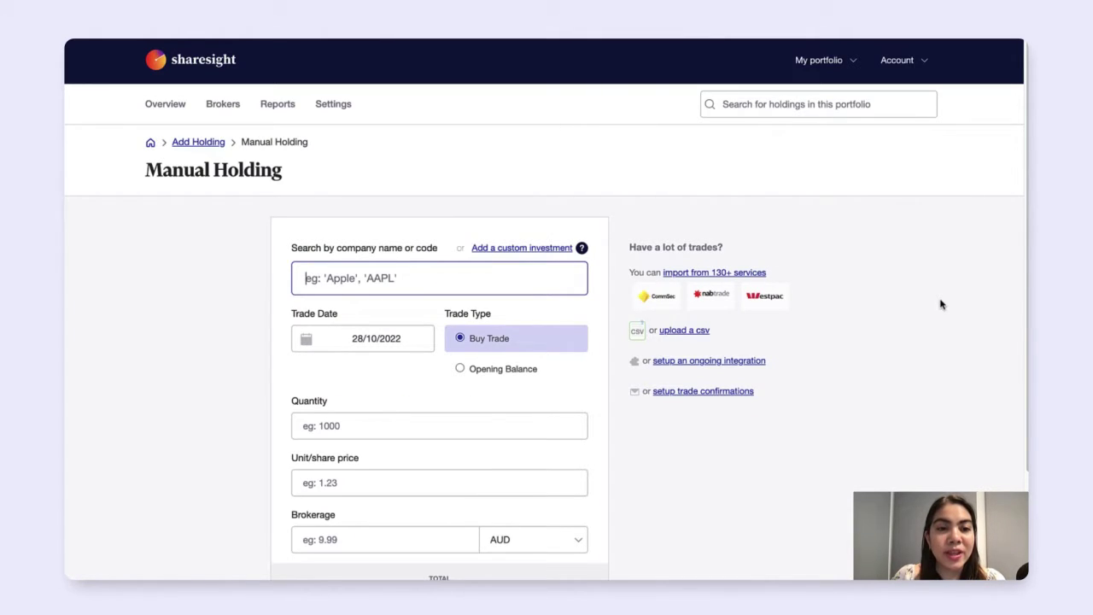
scroll(940, 304, "down", 2)
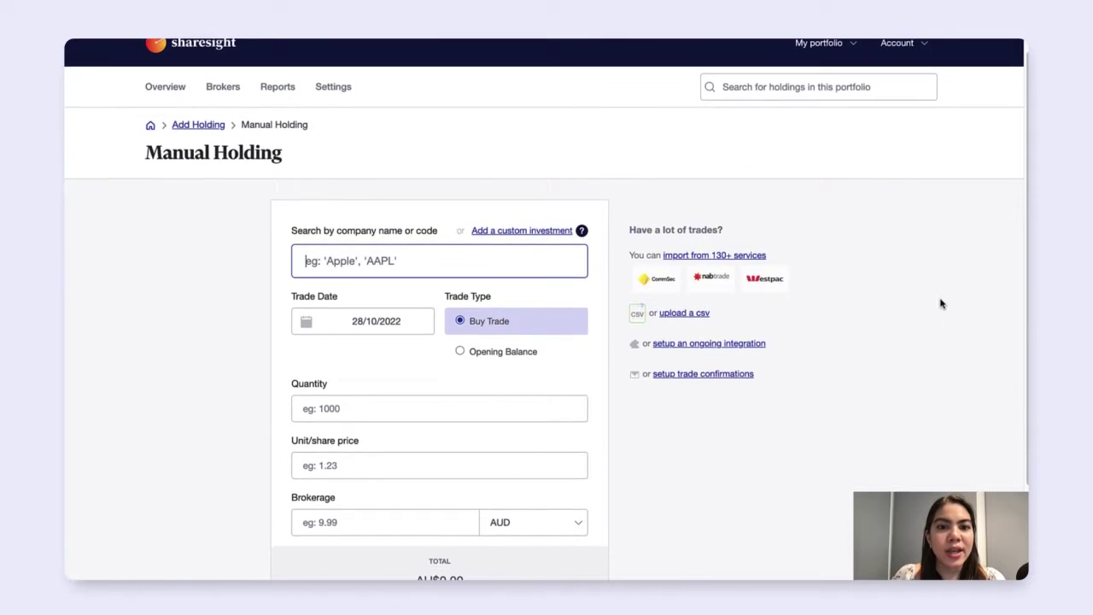
scroll(941, 304, "down", 1)
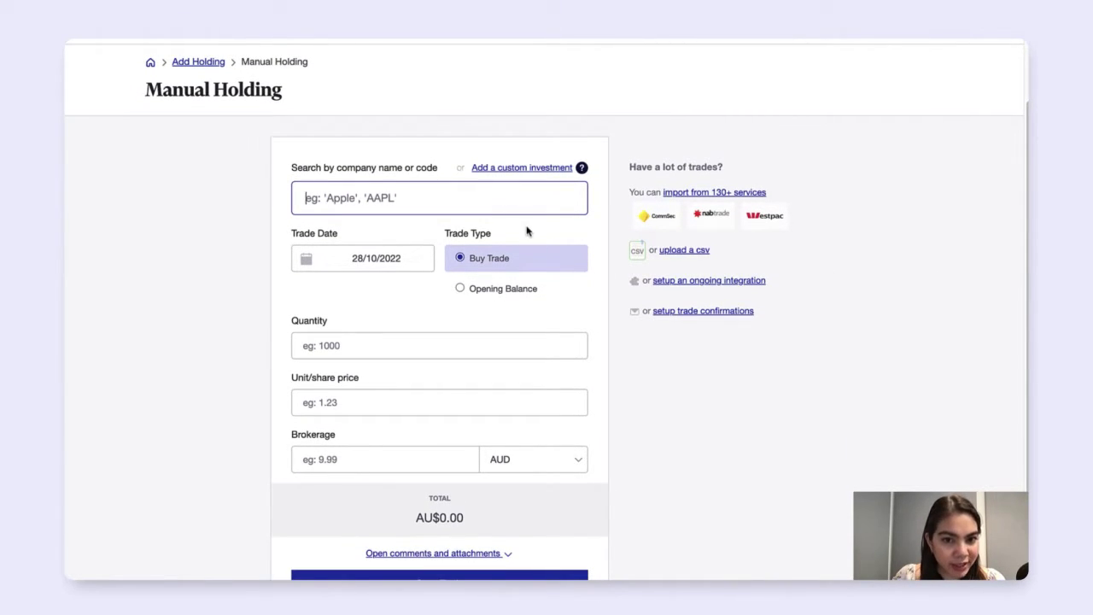
left_click(475, 299)
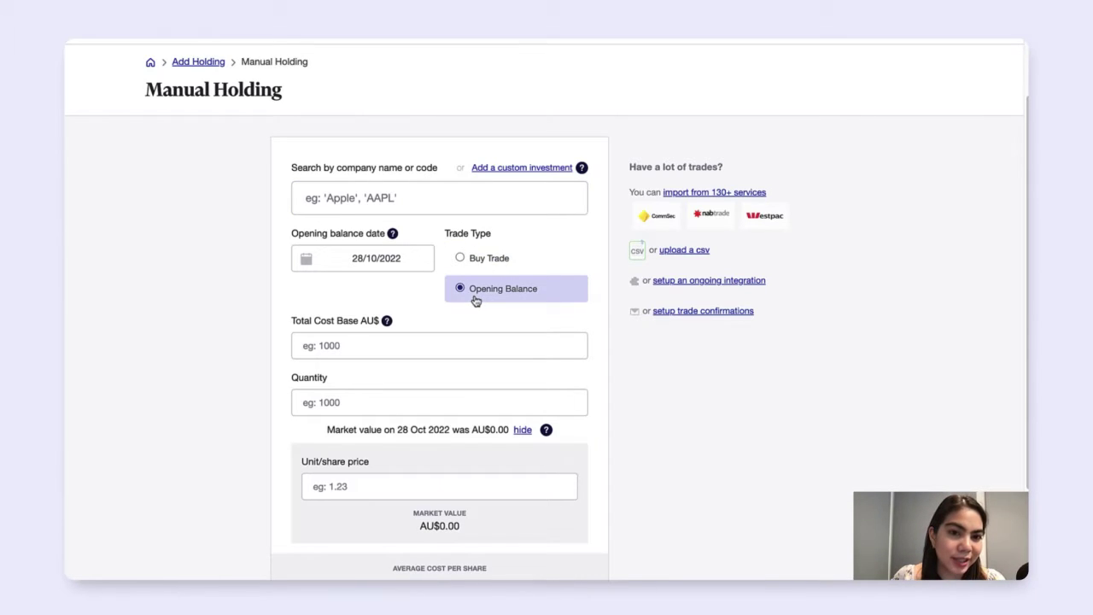
left_click(386, 203)
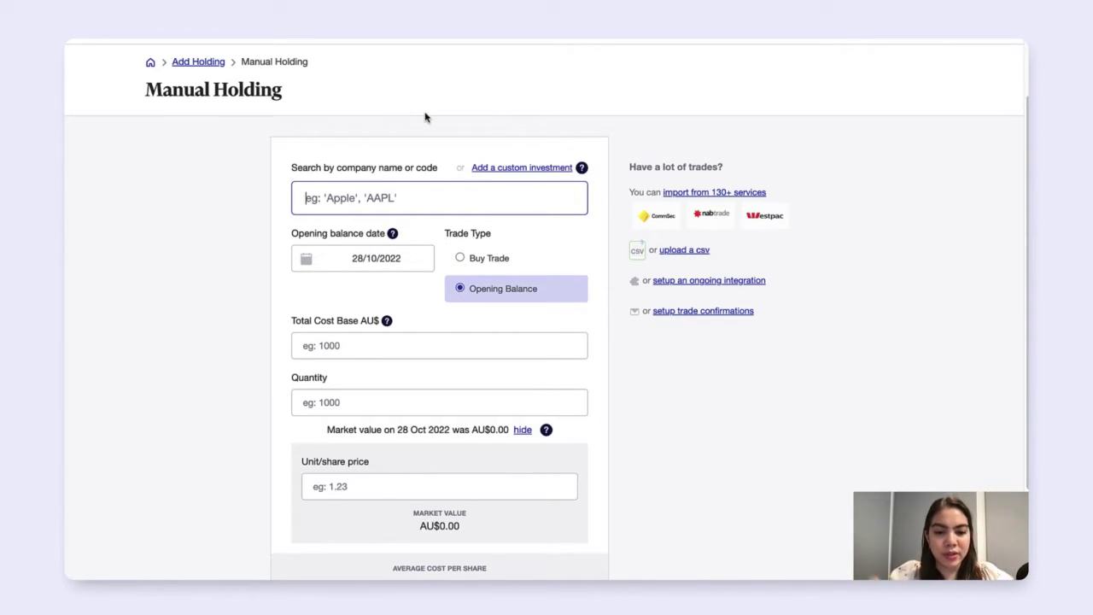
Search 'fortescue' and select Fortescue Metals Grp (ASX:FMG)
type("fortescue")
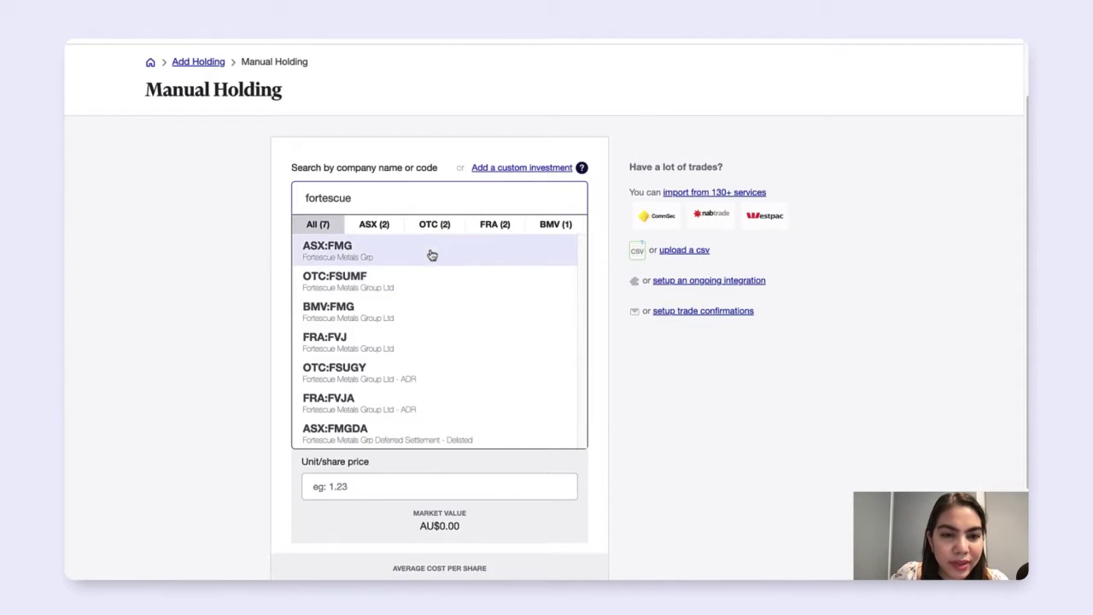
left_click(432, 255)
scroll(427, 255, "down", 1)
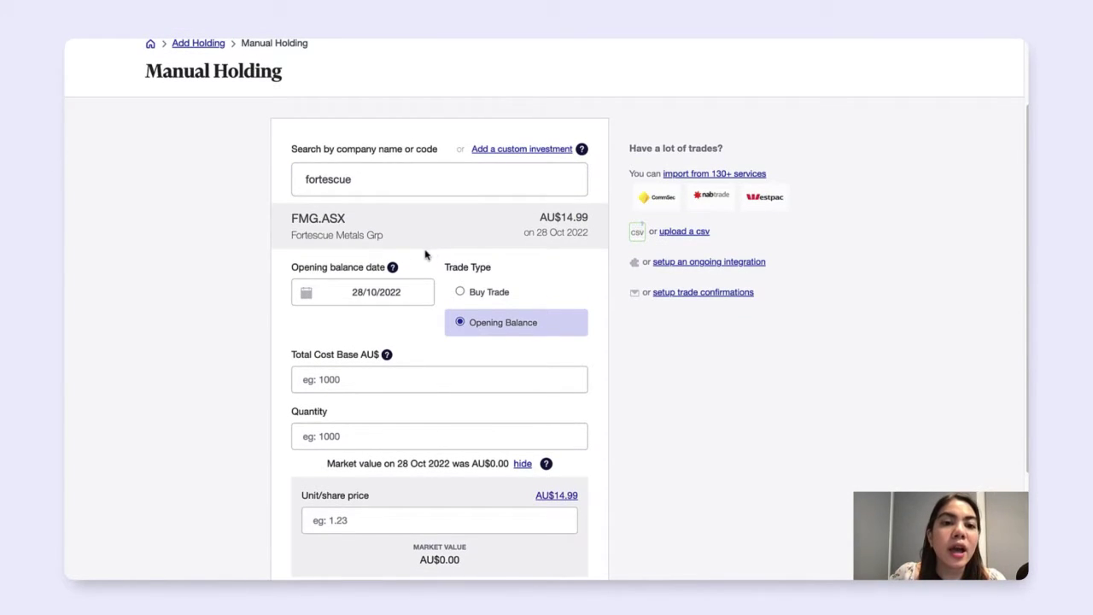
Set the opening balance date to 5 August 2020
left_click(401, 292)
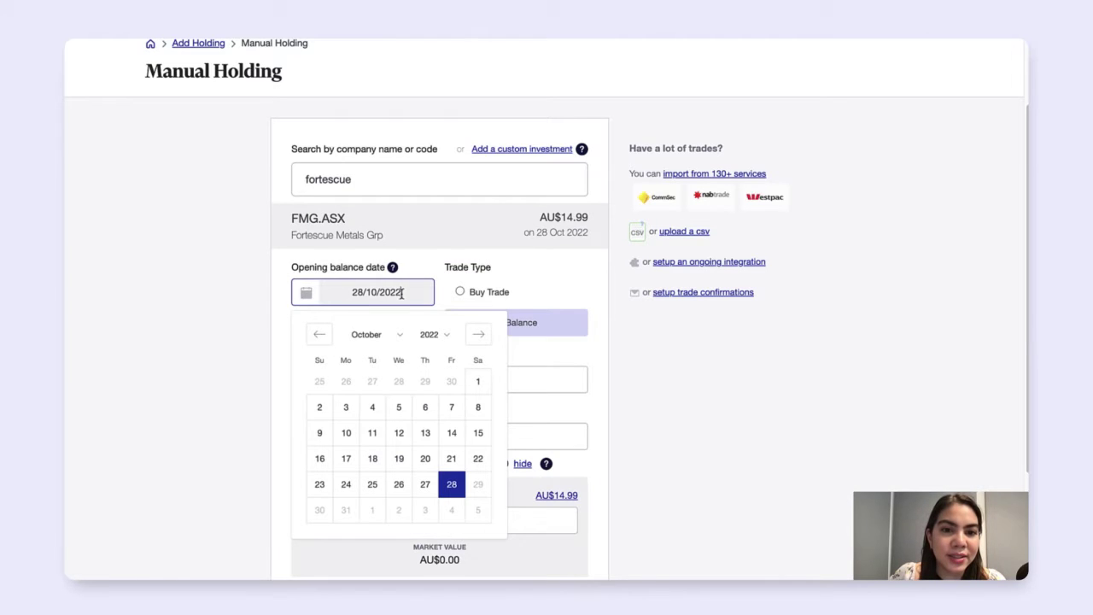
left_click(447, 337)
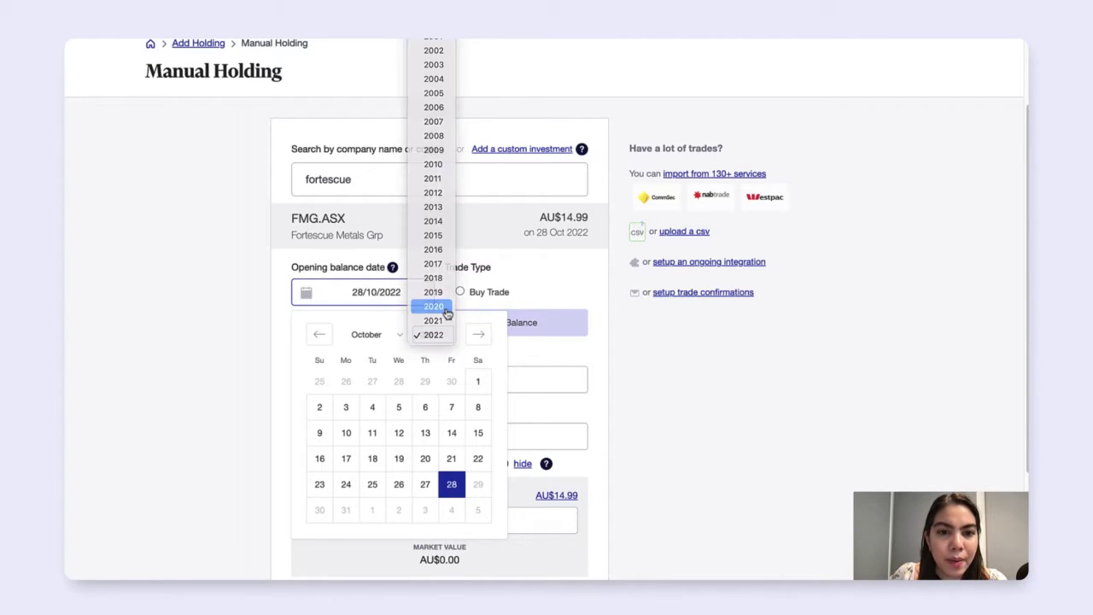
left_click(444, 315)
left_click(401, 335)
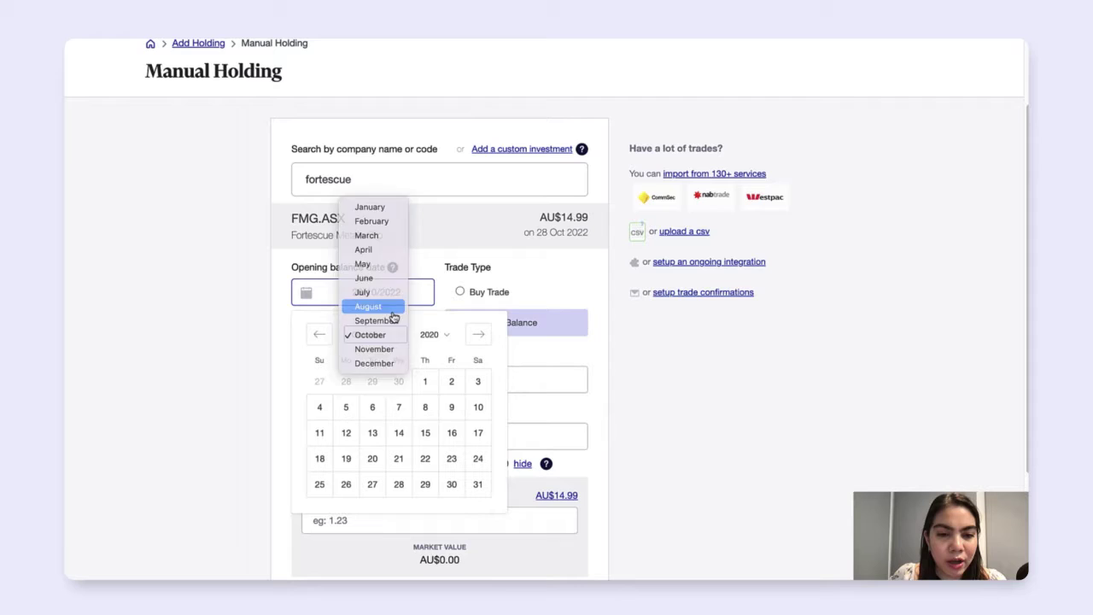
left_click(391, 311)
left_click(400, 412)
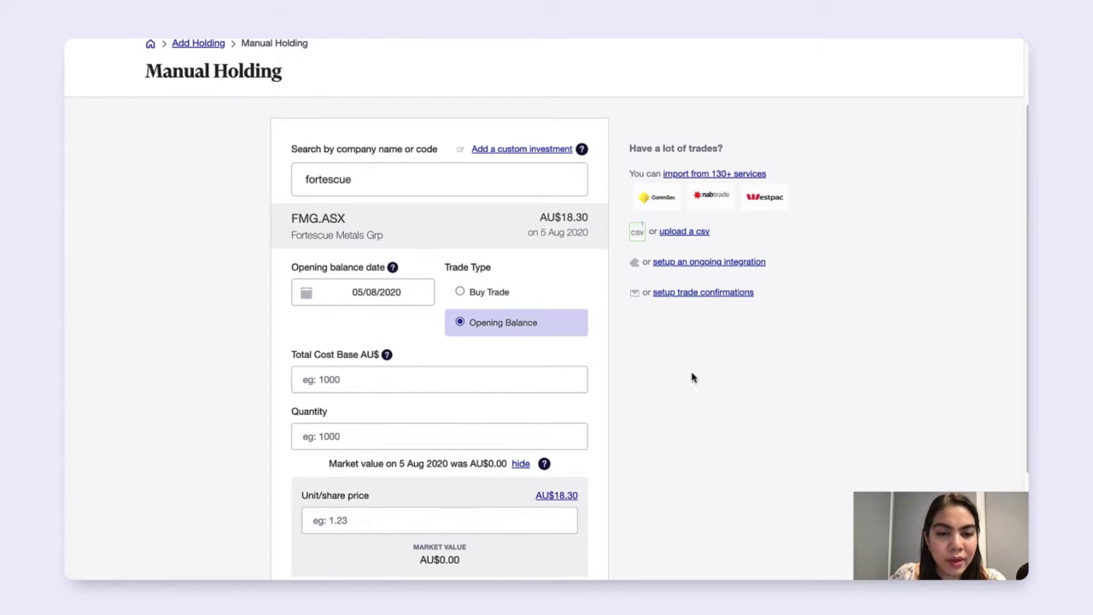
scroll(691, 377, "down", 2)
Enter a total cost base of 1800 and quantity 100, then check the AU$18.30 price tooltip
left_click(368, 207)
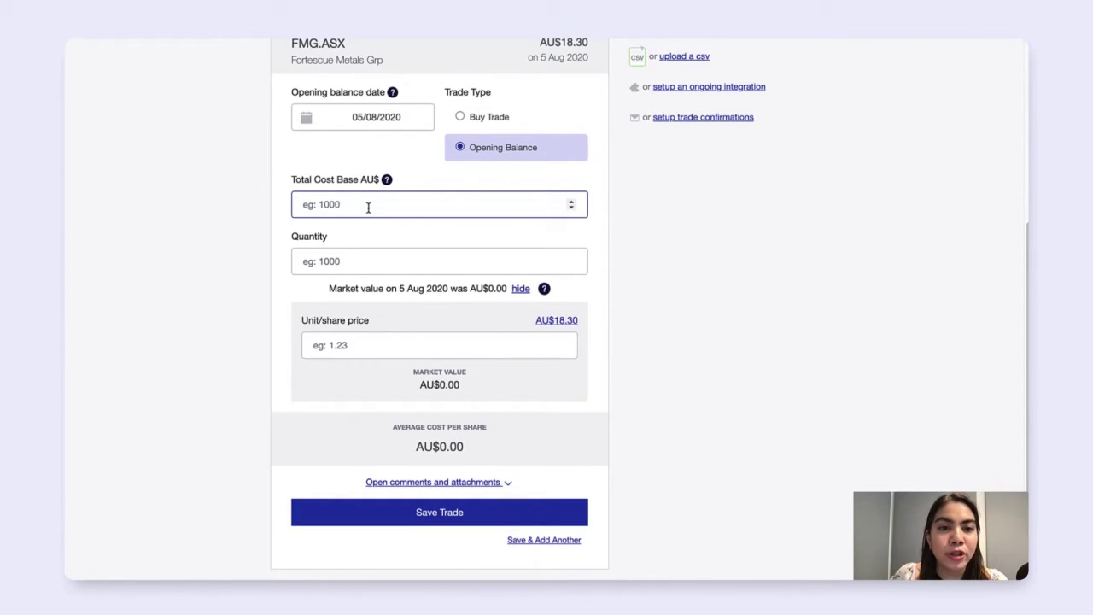
type("1800")
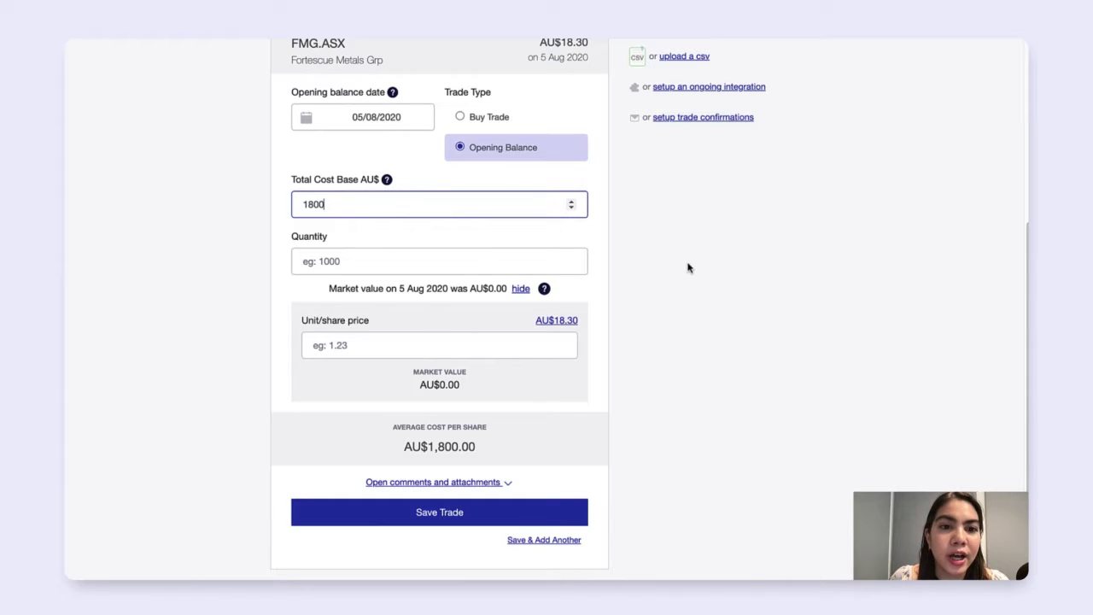
left_click(385, 262)
type("100")
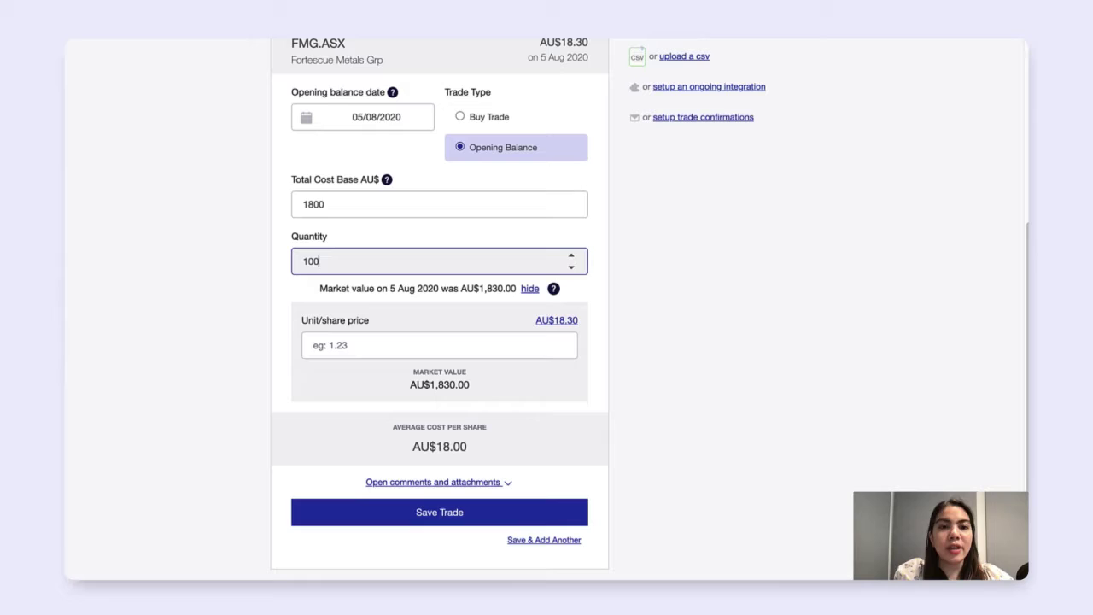
left_click(763, 284)
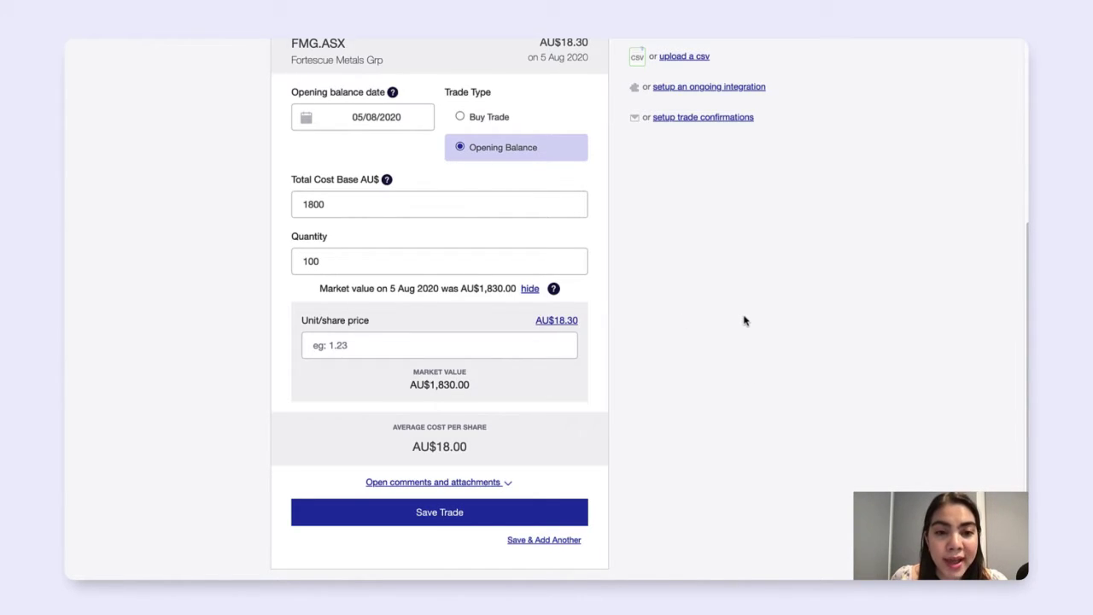
left_click(367, 342)
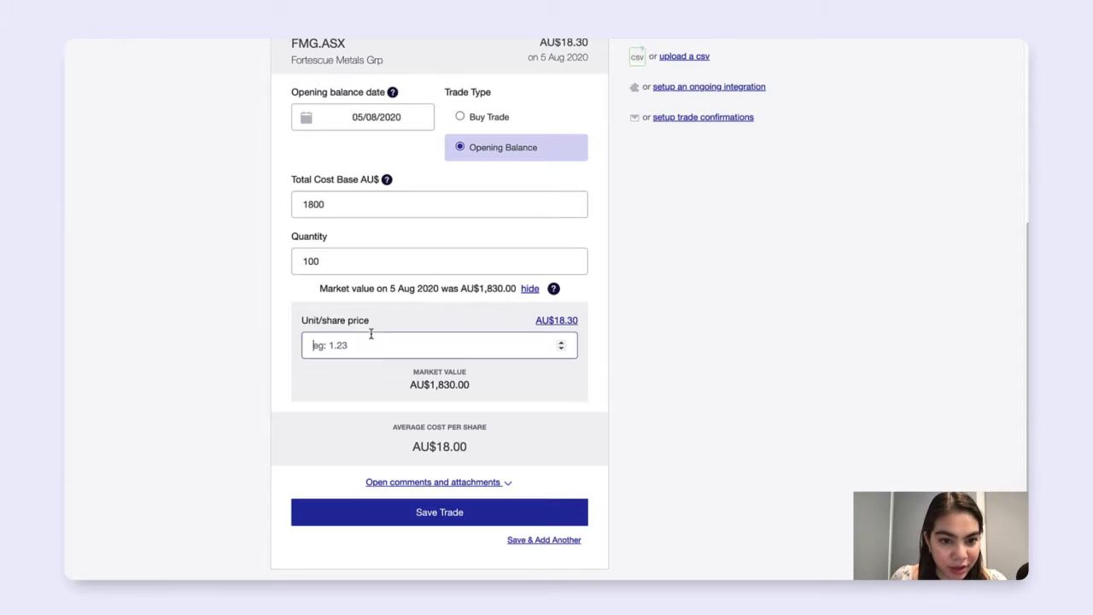
left_click(752, 347)
mouse_move(557, 320)
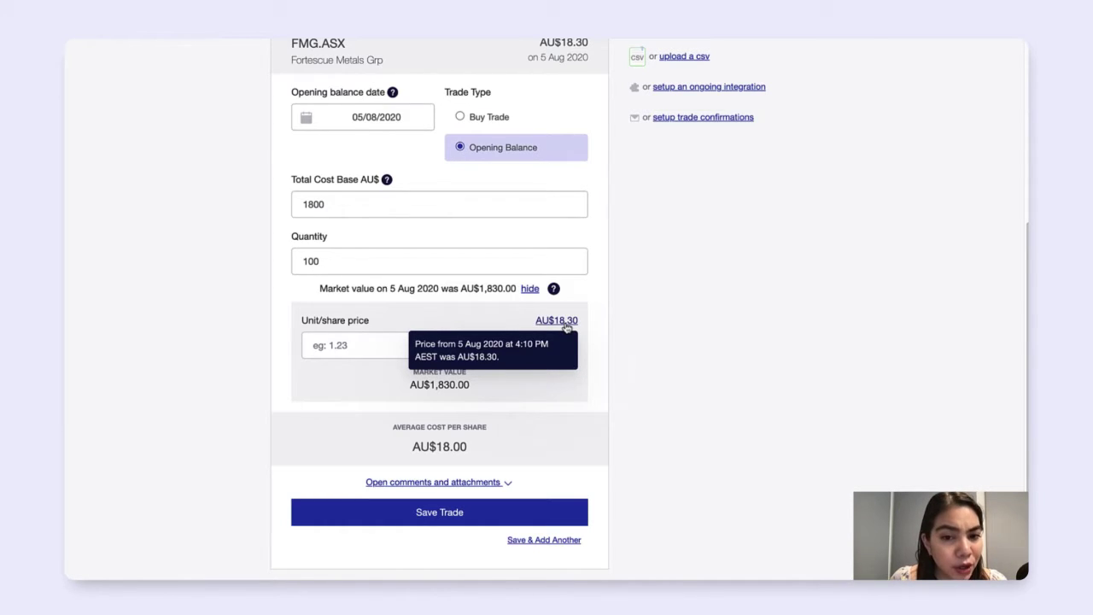
Fill the unit price with the AU$18.30 price and review the AU$1,830.00 market value
left_click(565, 326)
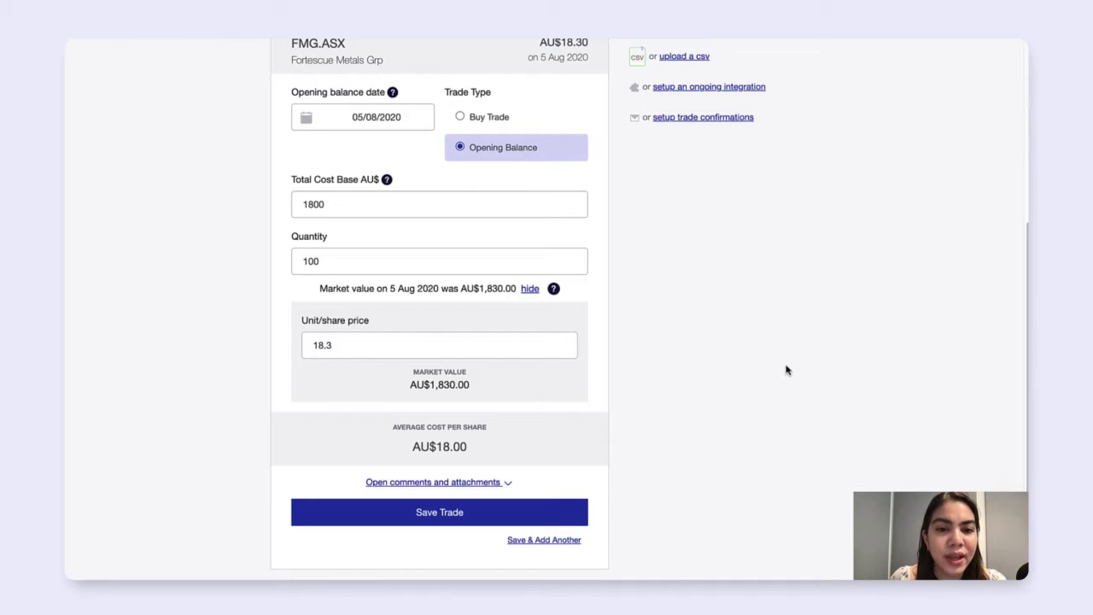
left_click_drag(410, 372, 489, 394)
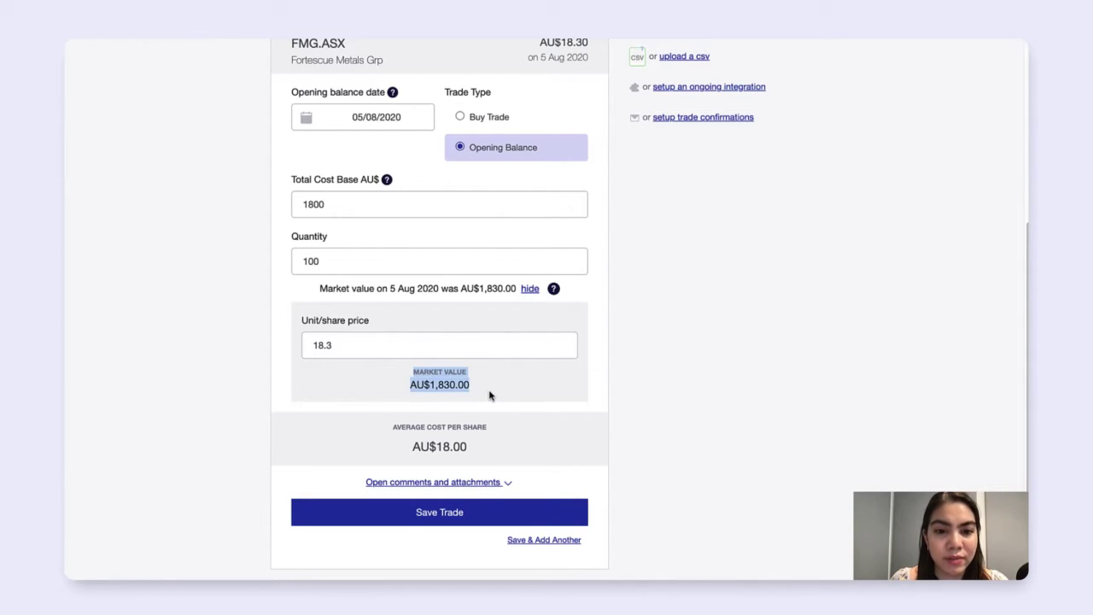
left_click(489, 394)
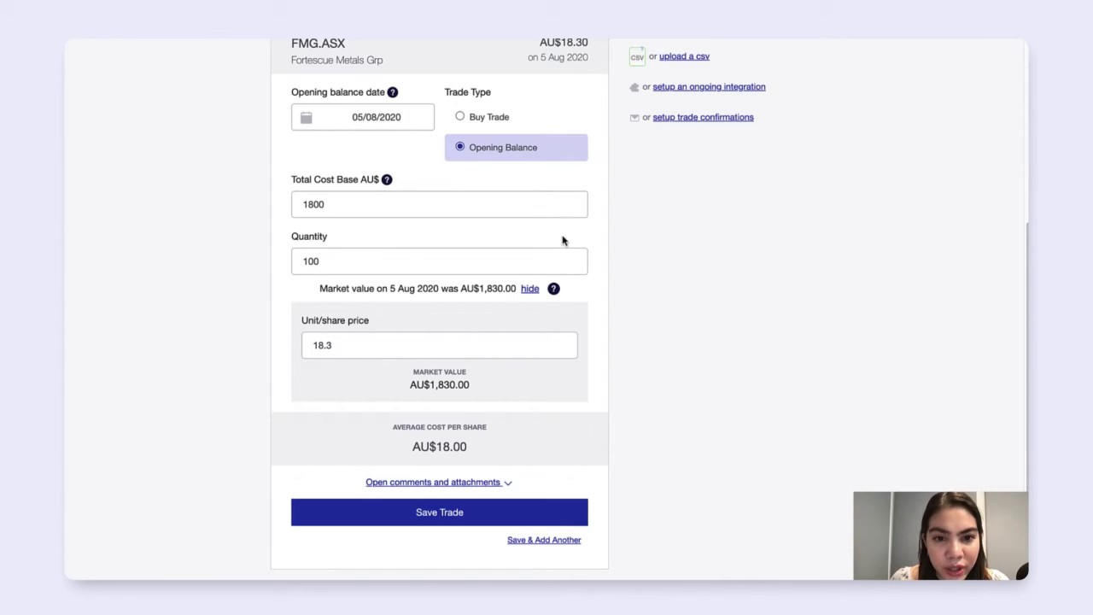
left_click_drag(461, 288, 519, 295)
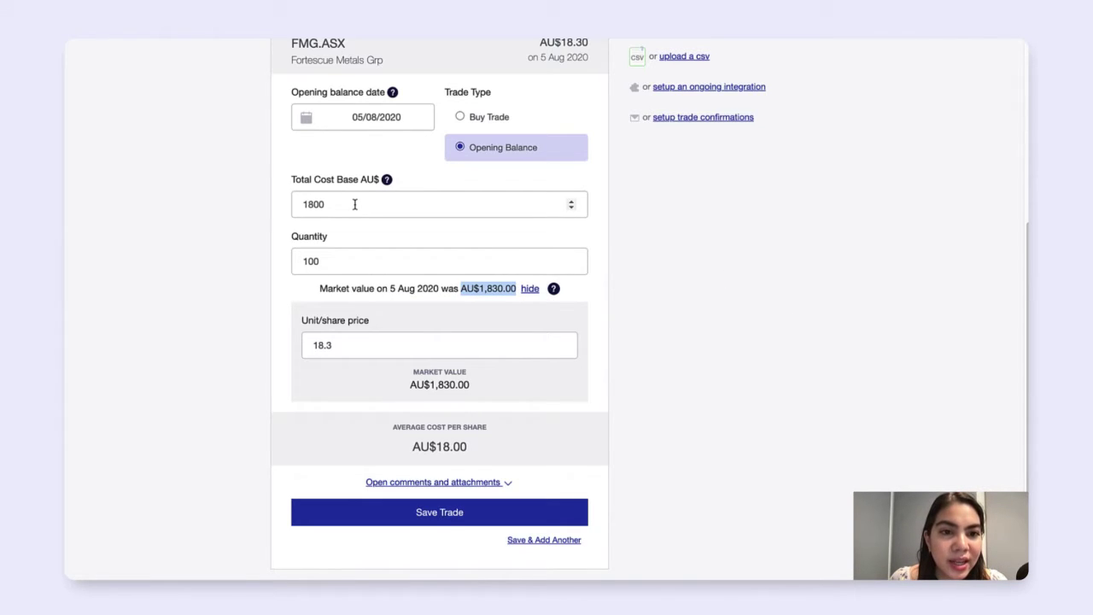
left_click(750, 294)
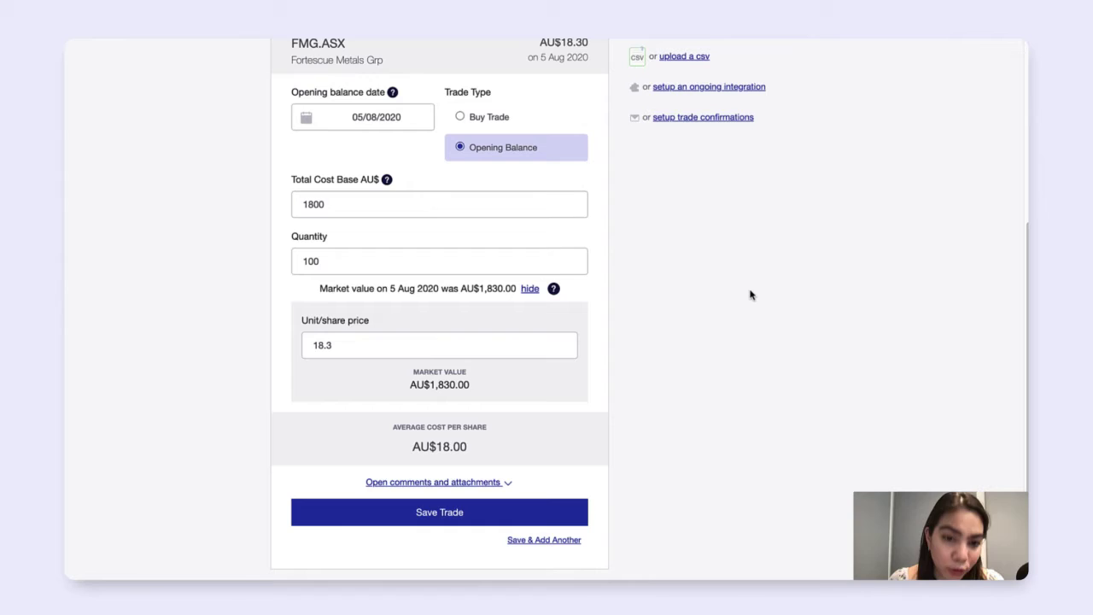
Expand comments and attachments, click the comment box, and save the FMG.ASX opening balance trade
left_click(462, 483)
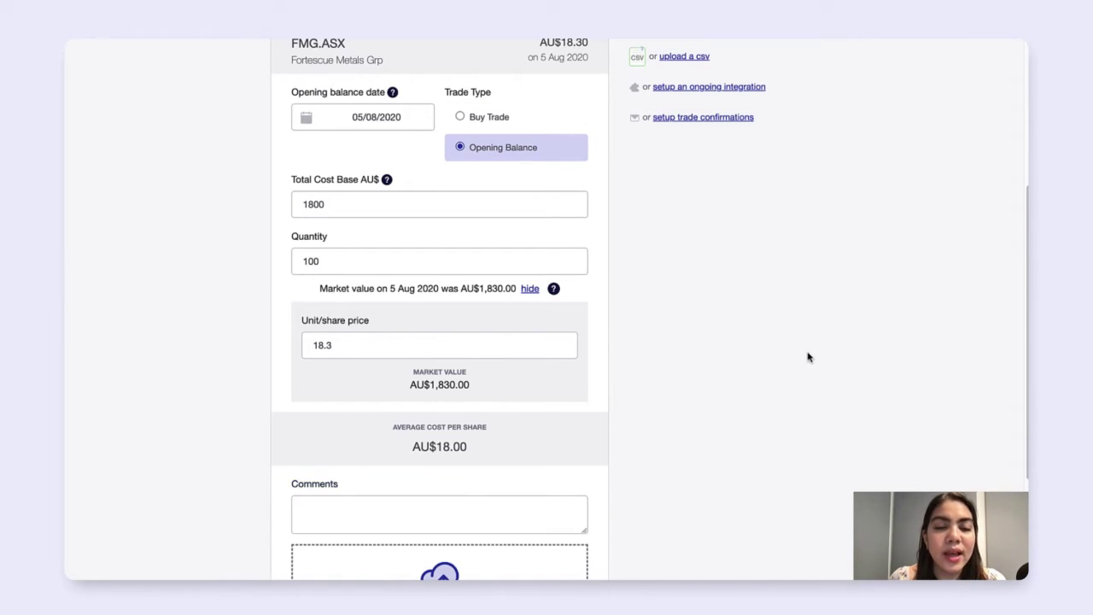
scroll(807, 350, "down", 3)
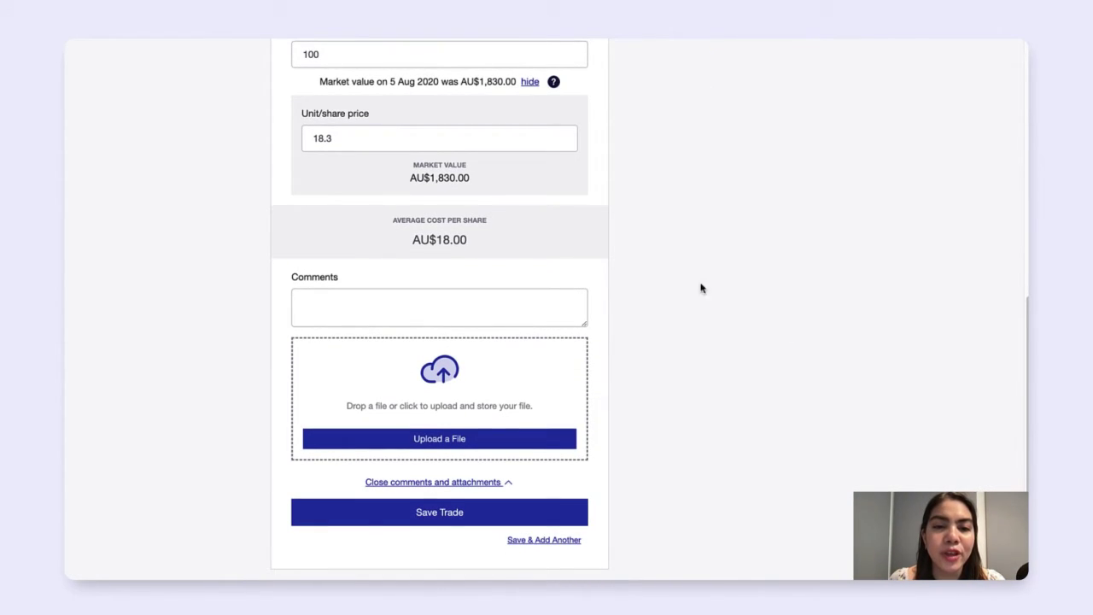
left_click(449, 304)
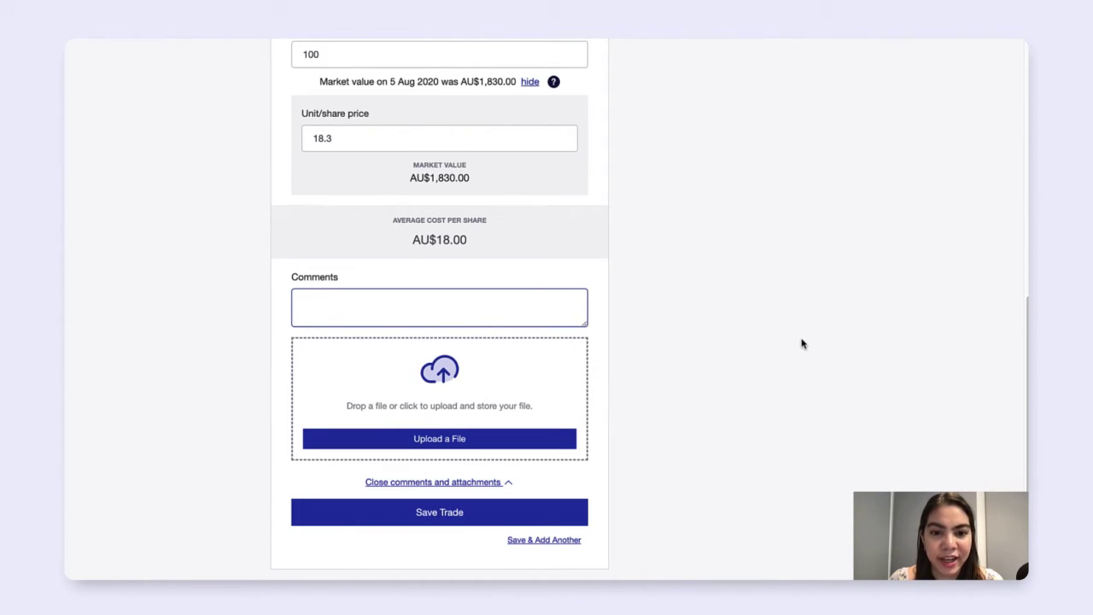
left_click(439, 519)
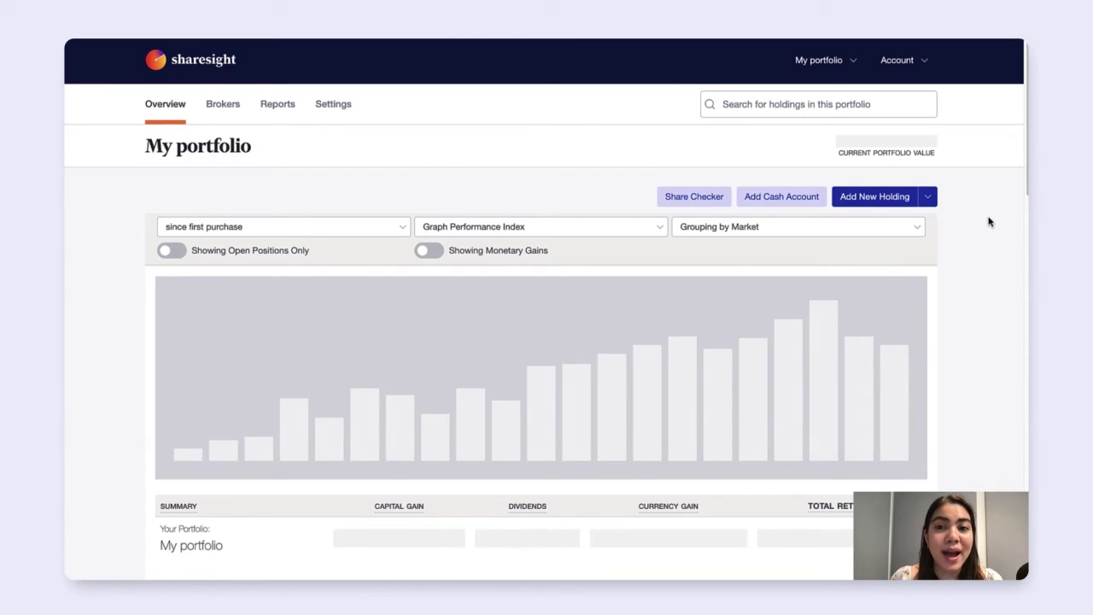
Find FMG.ASX in Your Holdings and highlight its 950.01 dividends figure
scroll(989, 222, "down", 2)
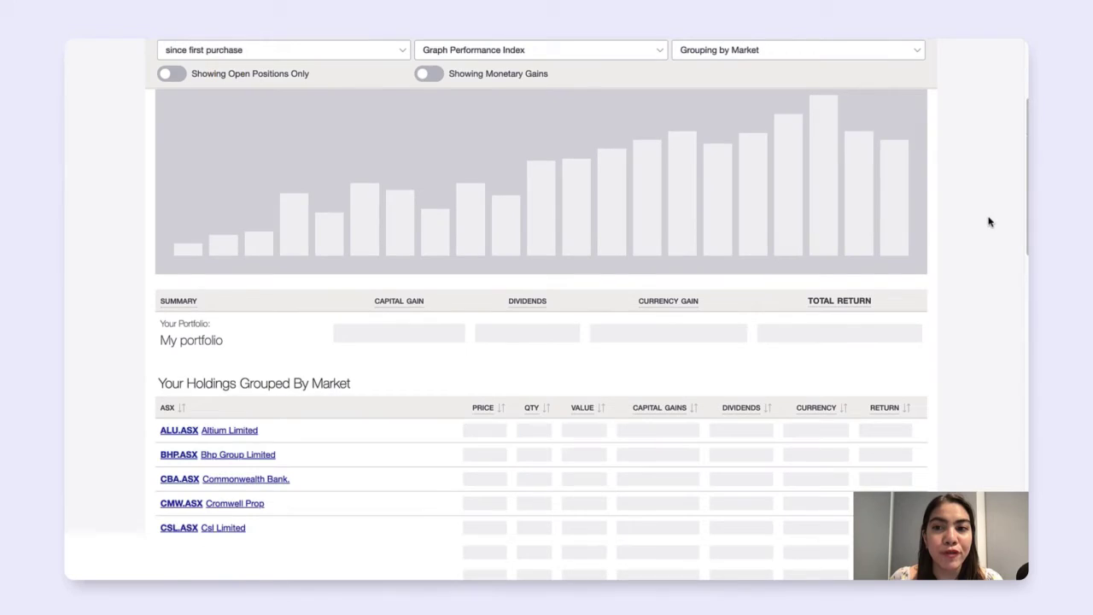
scroll(988, 222, "down", 1)
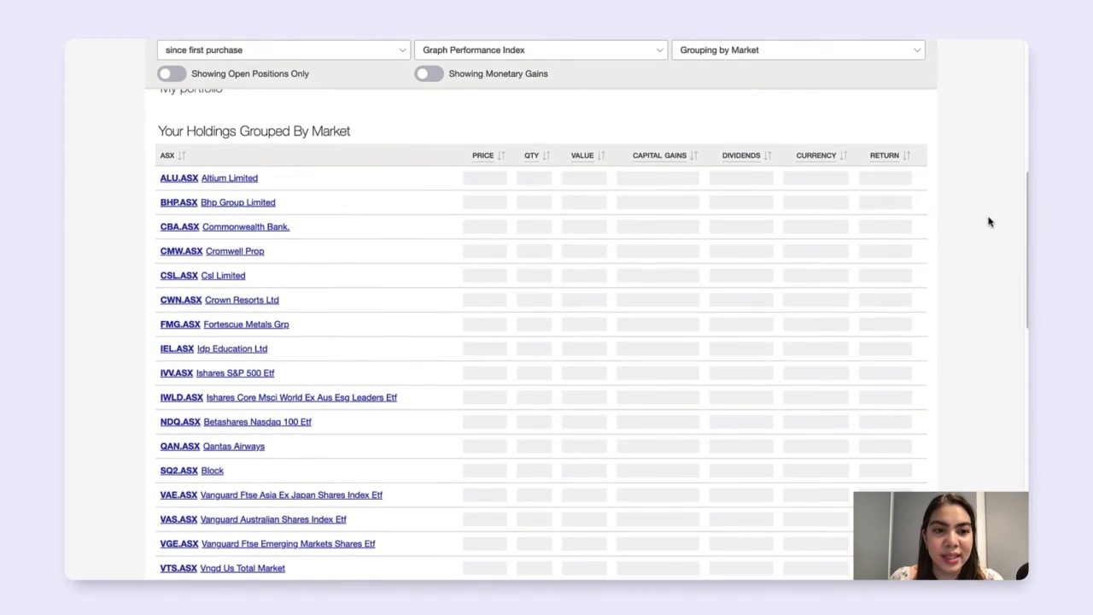
scroll(989, 222, "down", 1)
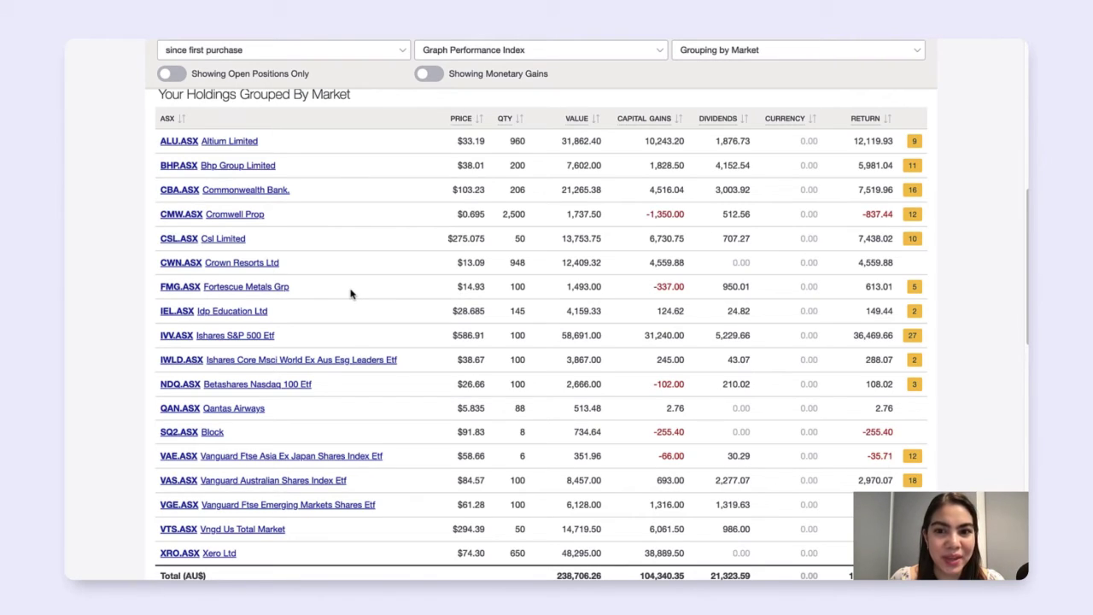
left_click_drag(721, 287, 749, 291)
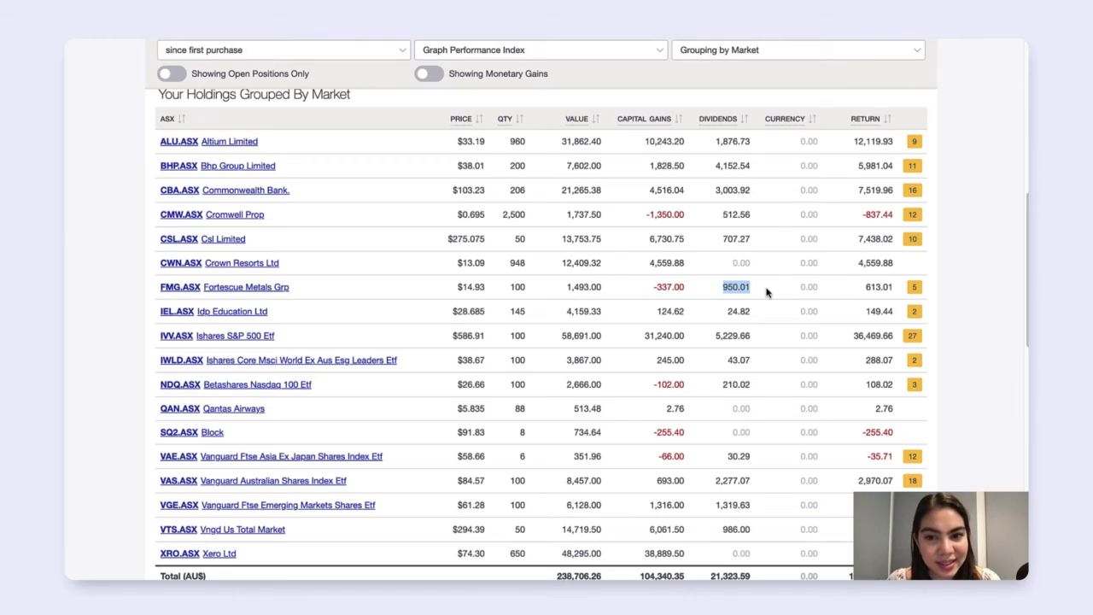
left_click(765, 292)
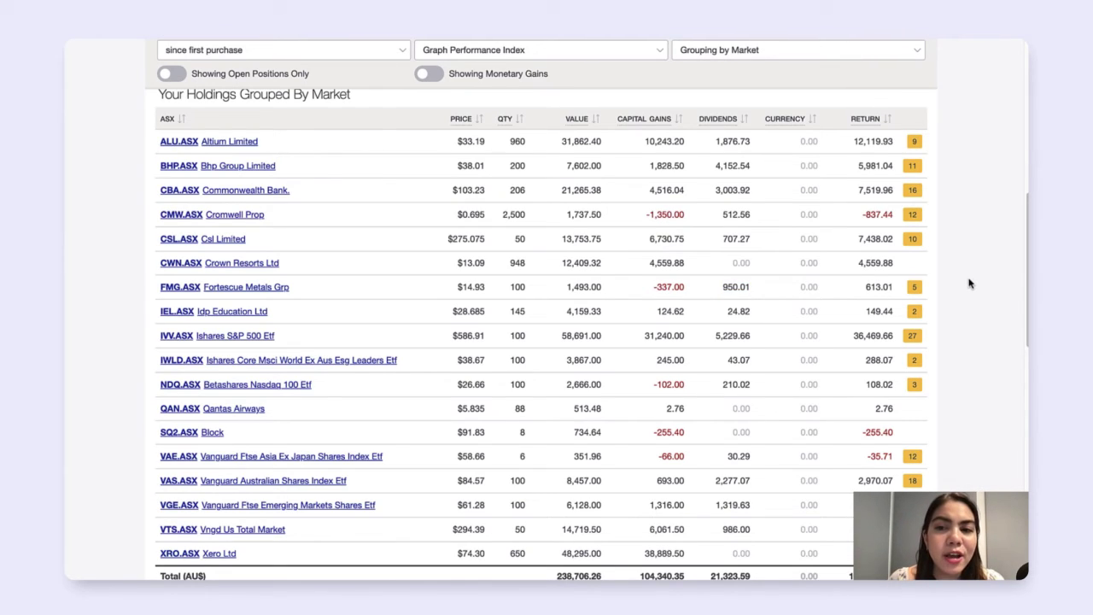